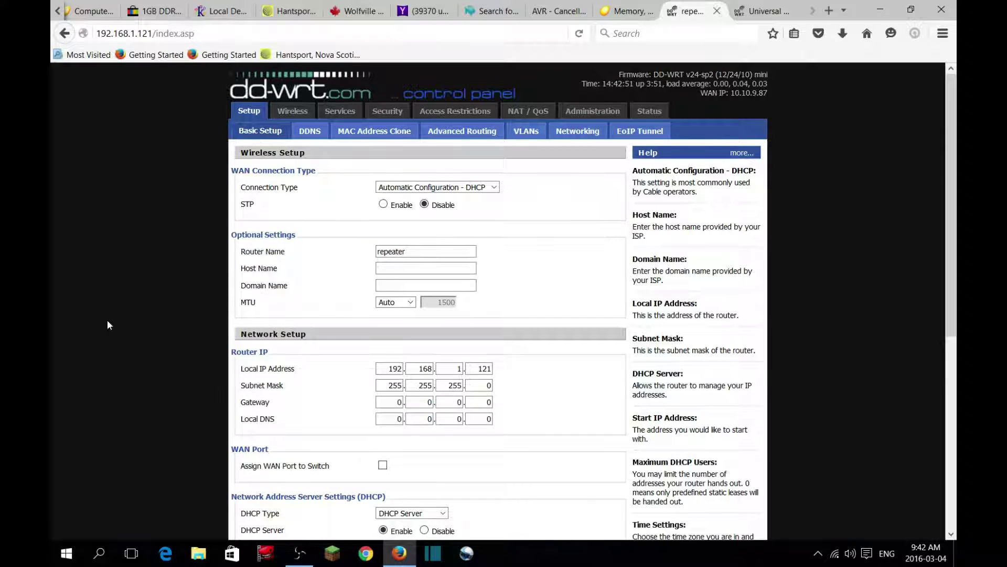
Review the router's basic setup settings, focusing on the local IP address fields under Network Setup.
{"action": "scroll", "coordinate": [112, 320], "scroll_direction": "down", "scroll_amount": 2}
{"action": "scroll", "coordinate": [204, 257], "scroll_direction": "down", "scroll_amount": 4}
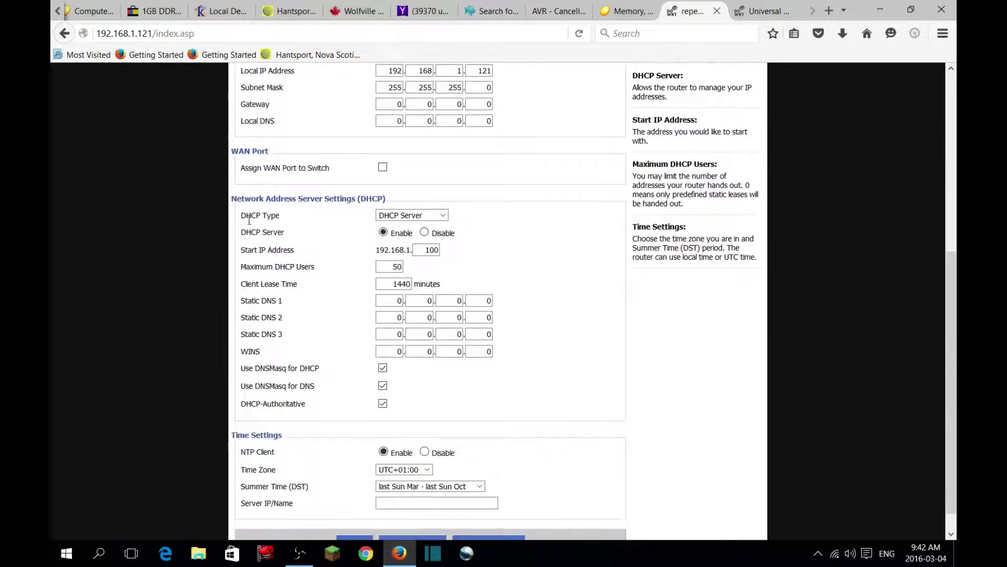
{"action": "scroll", "coordinate": [273, 211], "scroll_direction": "up", "scroll_amount": 3}
{"action": "scroll", "coordinate": [273, 211], "scroll_direction": "up", "scroll_amount": 1}
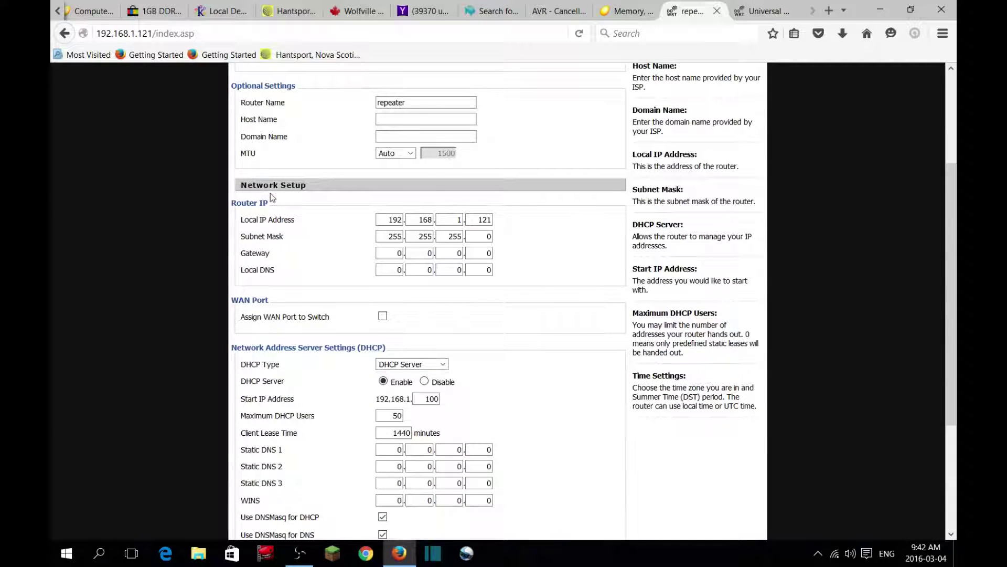
{"action": "left_click_drag", "start_coordinate": [294, 219], "coordinate": [250, 222]}
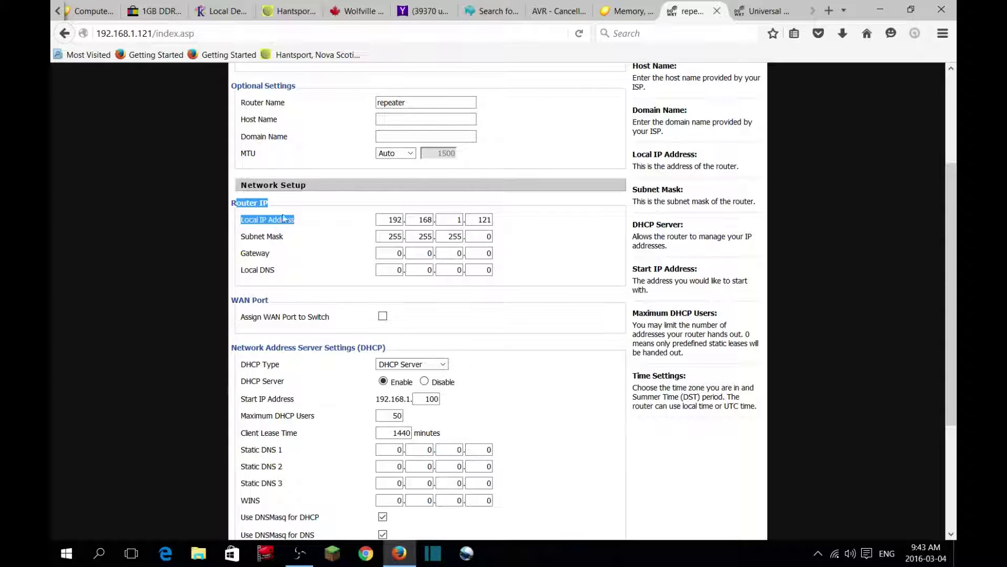
{"action": "left_click", "coordinate": [405, 219]}
{"action": "left_click", "coordinate": [472, 221]}
{"action": "left_click", "coordinate": [395, 221]}
{"action": "left_click", "coordinate": [433, 219]}
{"action": "left_click", "coordinate": [51, 278]}
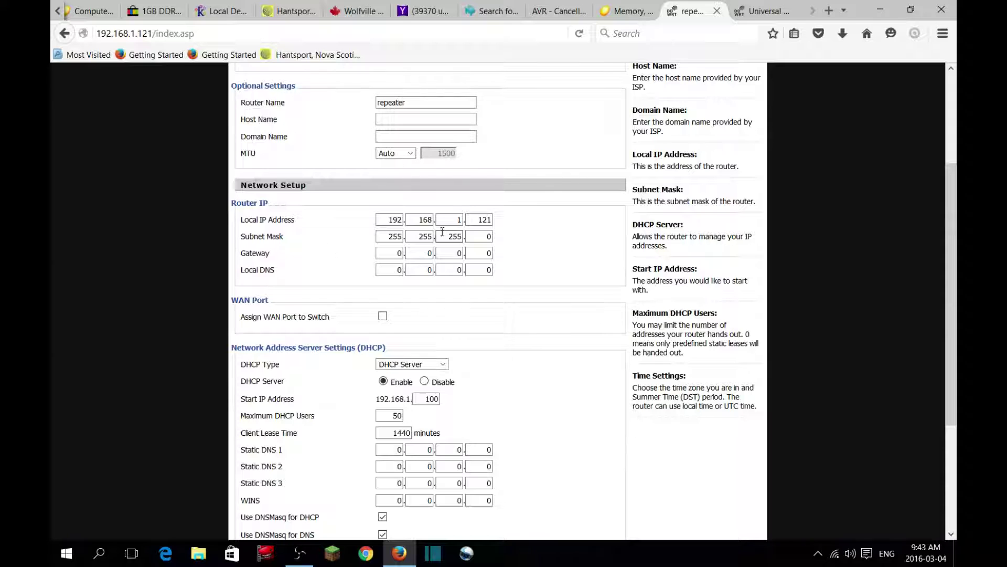
Apply the router's basic setup settings.
{"action": "scroll", "coordinate": [178, 332], "scroll_direction": "down", "scroll_amount": 3}
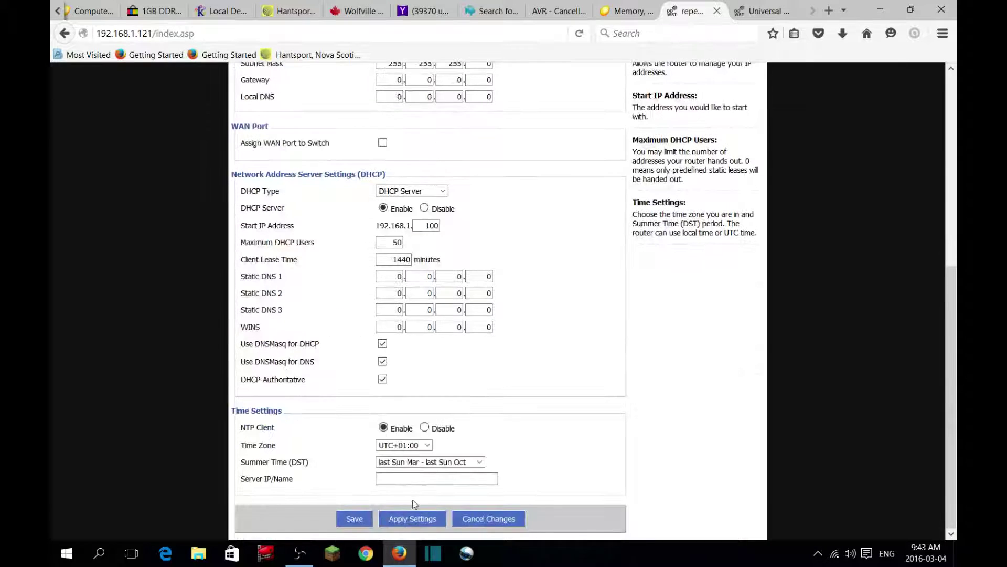
{"action": "left_click", "coordinate": [409, 520]}
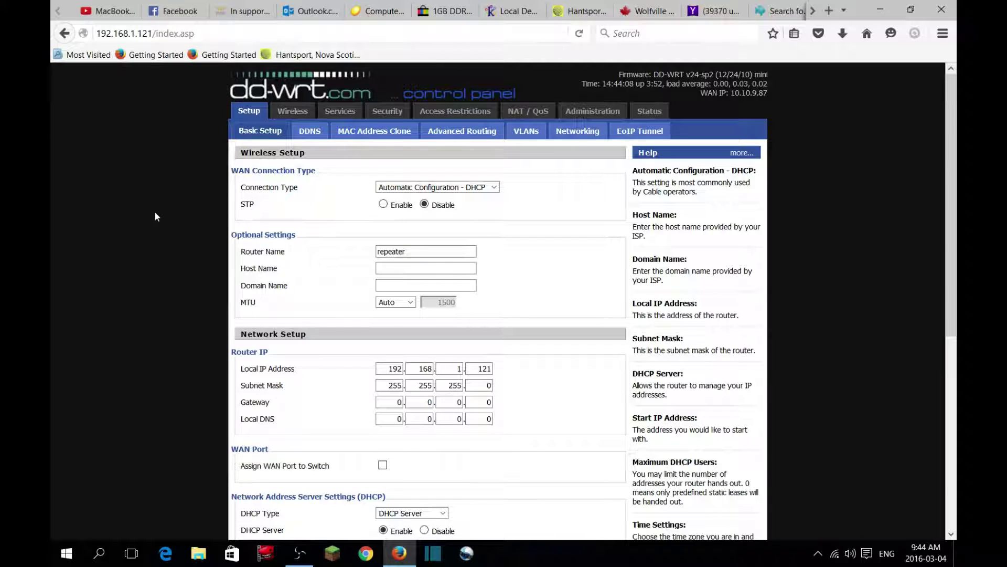
{"action": "scroll", "coordinate": [347, 350], "scroll_direction": "down", "scroll_amount": 6}
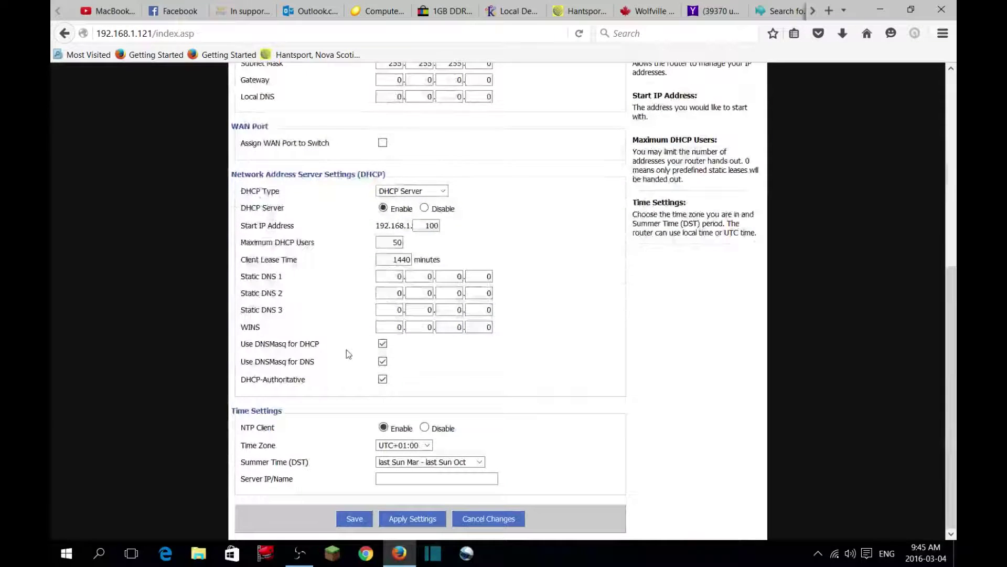
{"action": "left_click", "coordinate": [412, 518]}
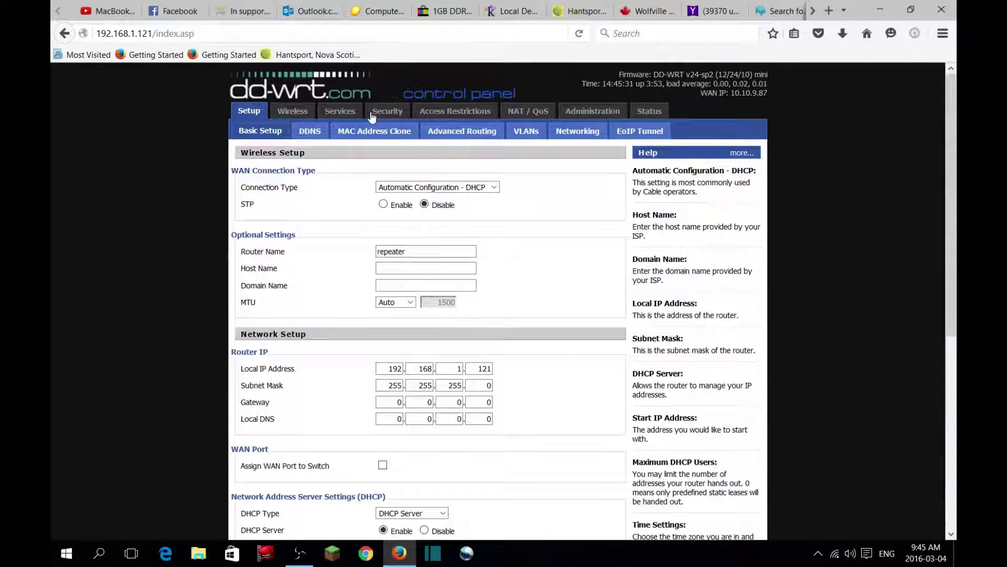
Open the firewall security settings and review the filter and WAN request options.
{"action": "left_click", "coordinate": [387, 113]}
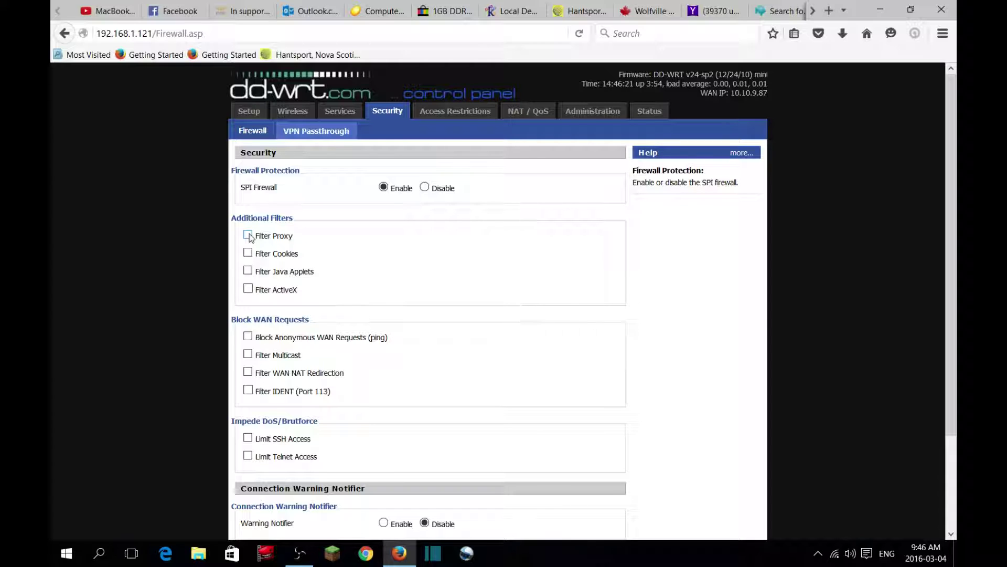
{"action": "scroll", "coordinate": [367, 250], "scroll_direction": "down", "scroll_amount": 3}
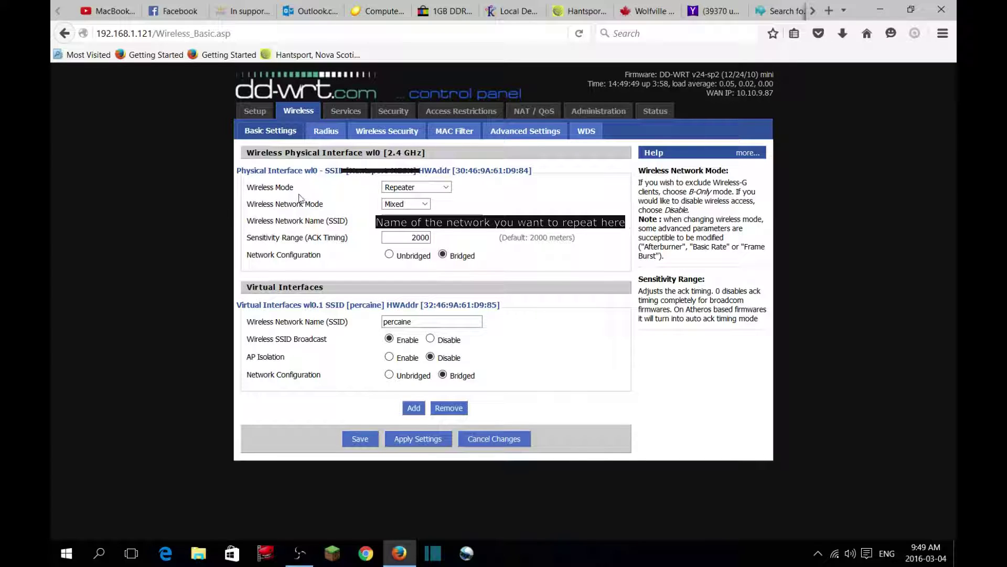
Set the physical interface's wireless mode to Repeater and keep its wireless network mode at Mixed.
{"action": "left_click", "coordinate": [411, 188]}
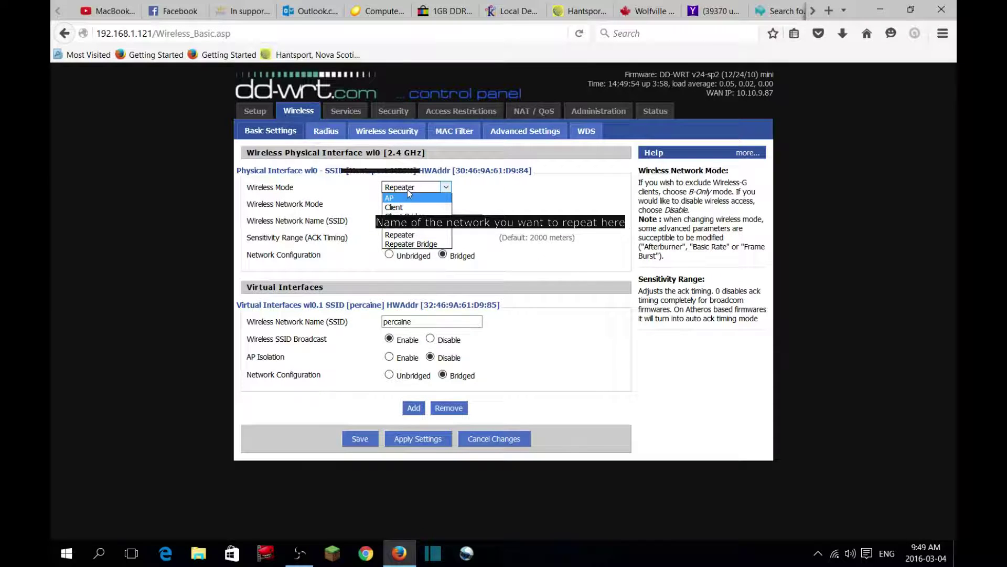
{"action": "left_click", "coordinate": [404, 235]}
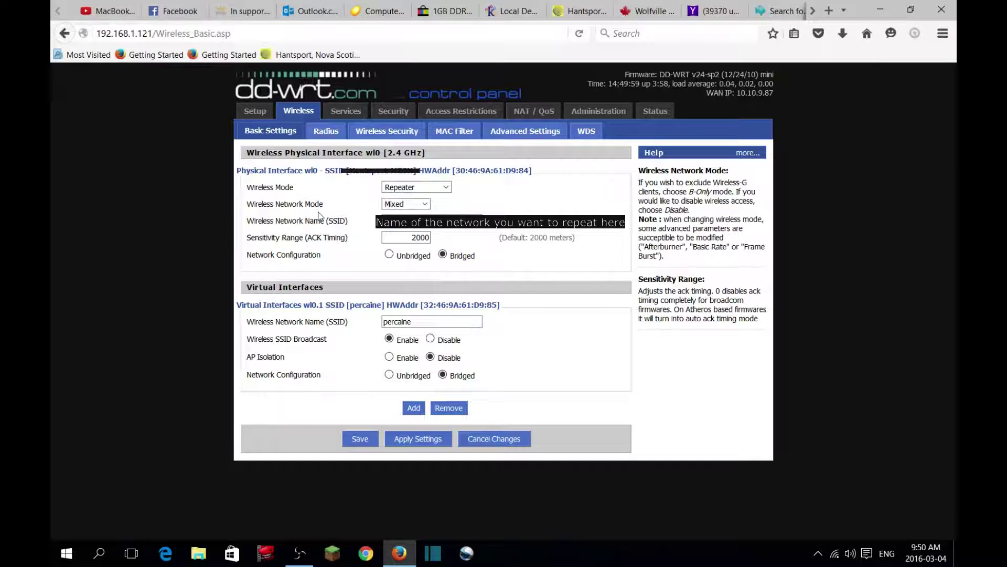
{"action": "left_click", "coordinate": [425, 206]}
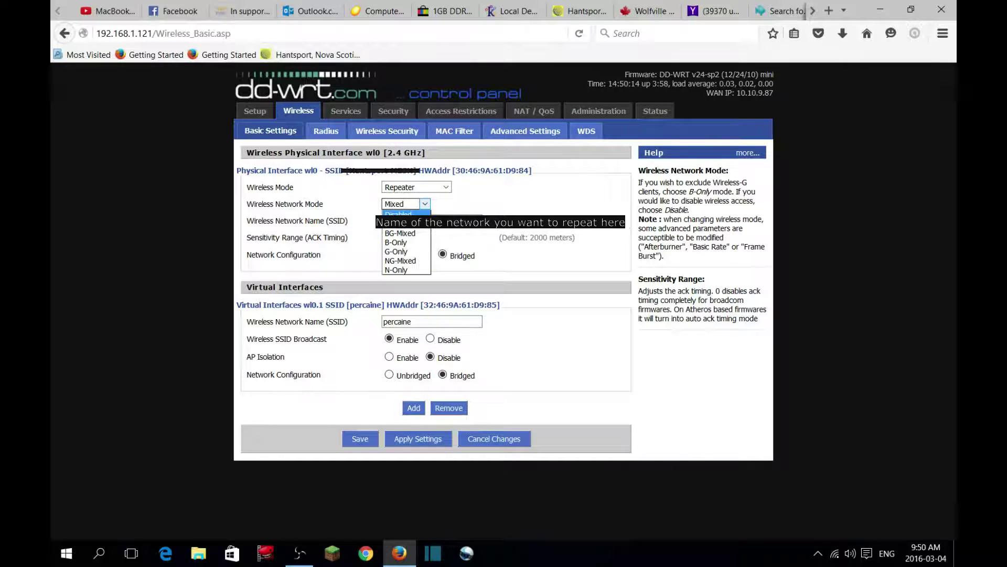
{"action": "left_click", "coordinate": [406, 205]}
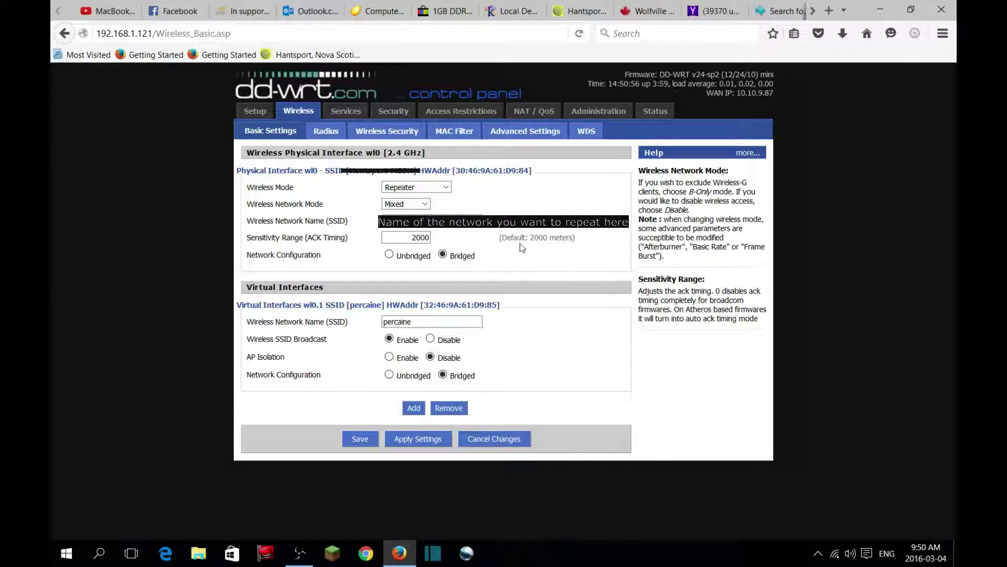
Examine the physical interface's sensitivity range and the Virtual Interfaces section of the basic wireless settings.
{"action": "double_click", "coordinate": [429, 241]}
{"action": "left_click", "coordinate": [258, 263]}
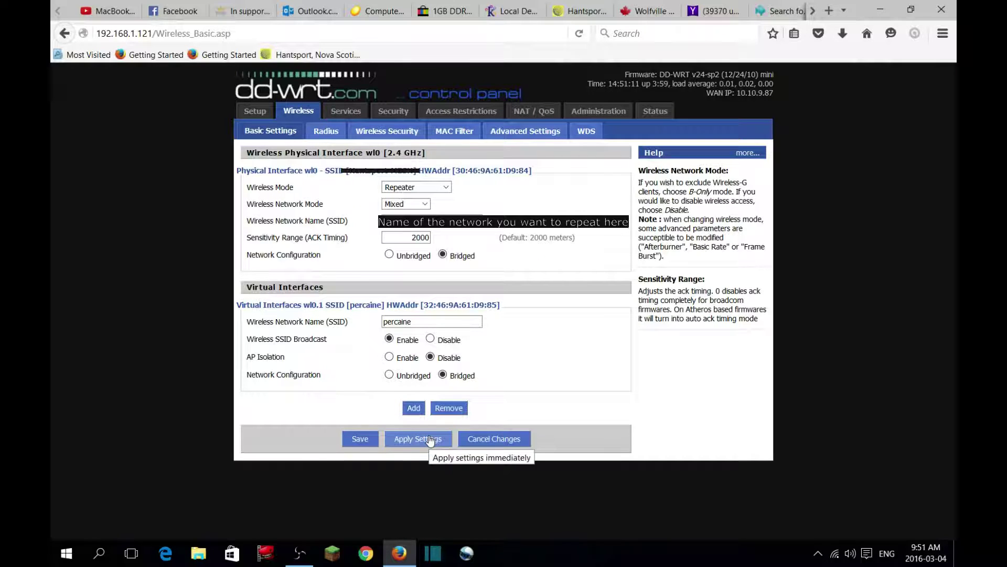
{"action": "left_click_drag", "start_coordinate": [347, 291], "coordinate": [237, 296]}
{"action": "left_click", "coordinate": [217, 336]}
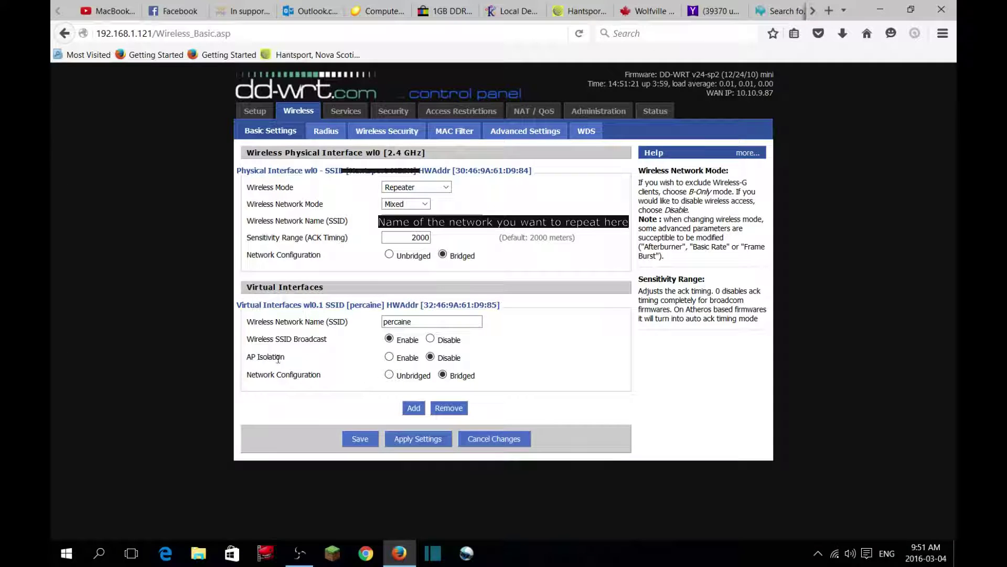
{"action": "left_click_drag", "start_coordinate": [324, 289], "coordinate": [249, 294]}
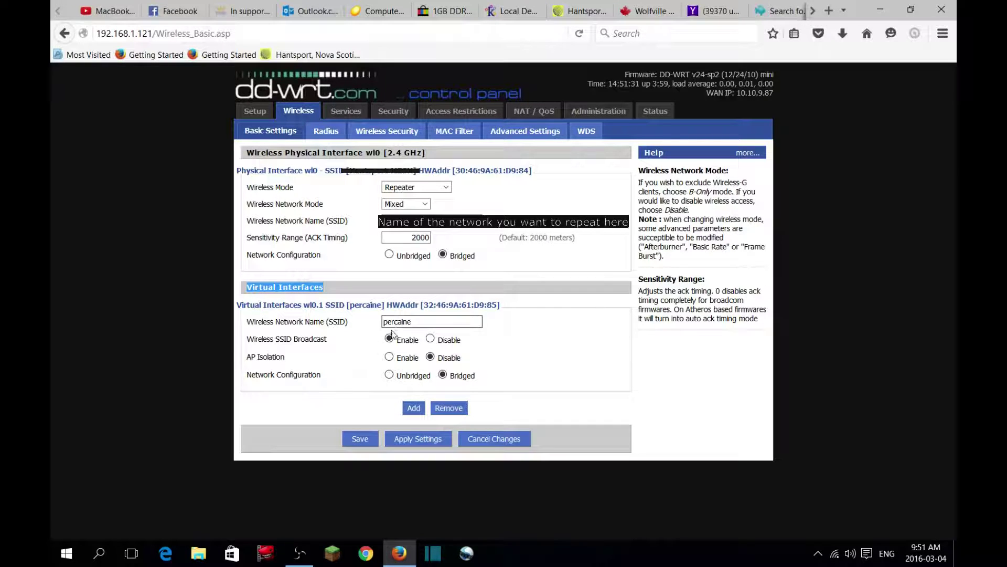
{"action": "left_click", "coordinate": [356, 373]}
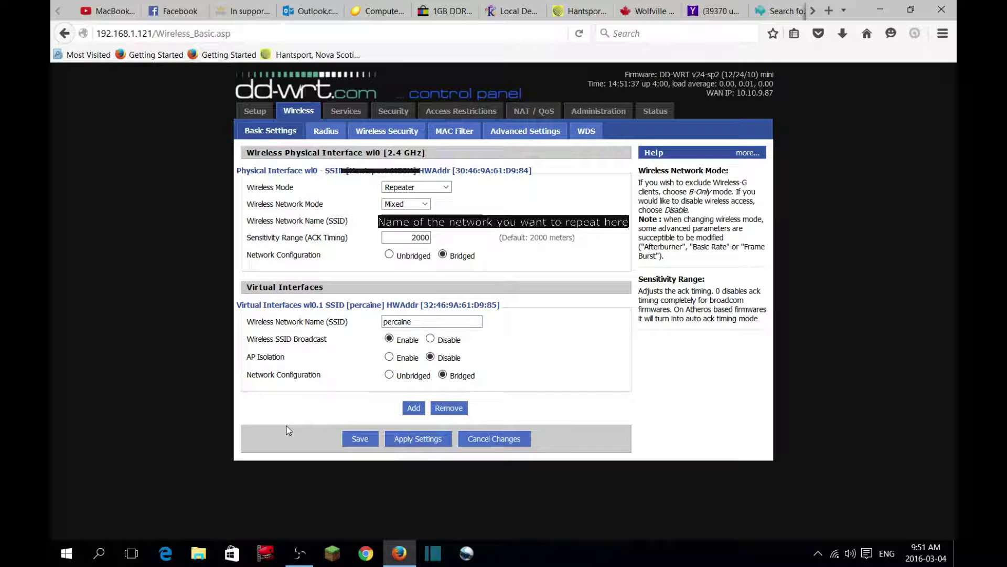
Check the virtual interface's wireless network name (SSID) and apply the basic wireless settings.
{"action": "left_click", "coordinate": [412, 409]}
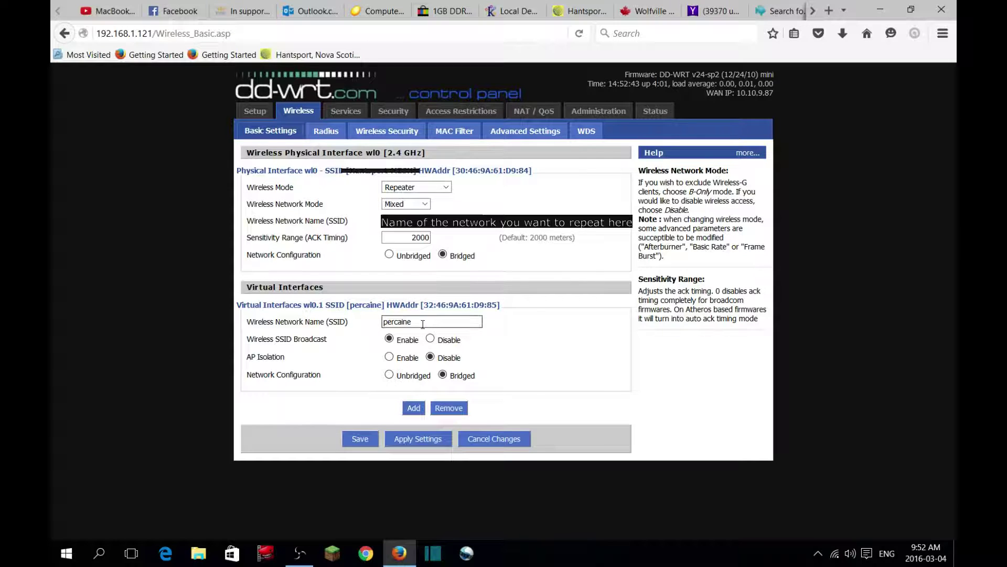
{"action": "double_click", "coordinate": [398, 321]}
{"action": "left_click", "coordinate": [442, 337]}
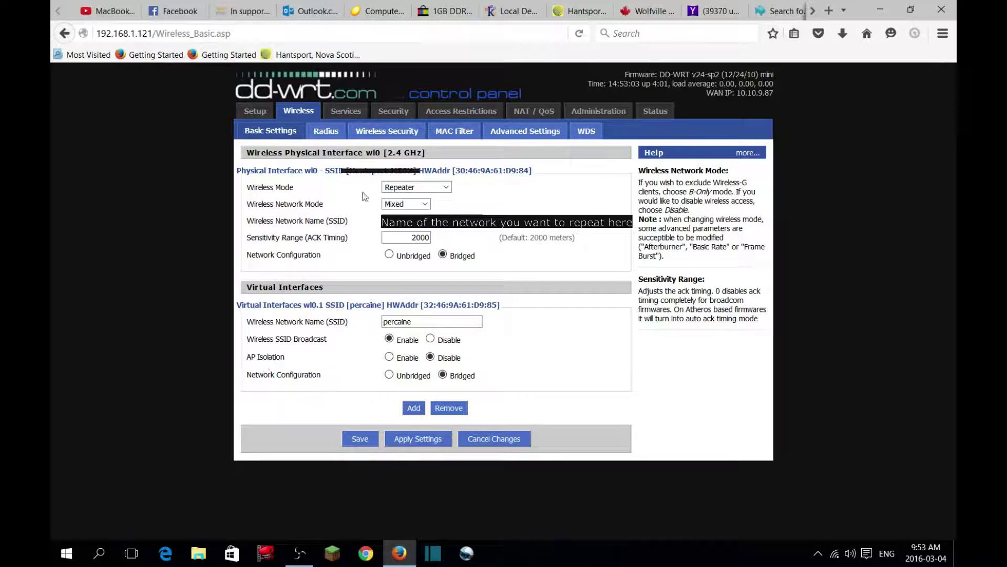
{"action": "left_click", "coordinate": [422, 320]}
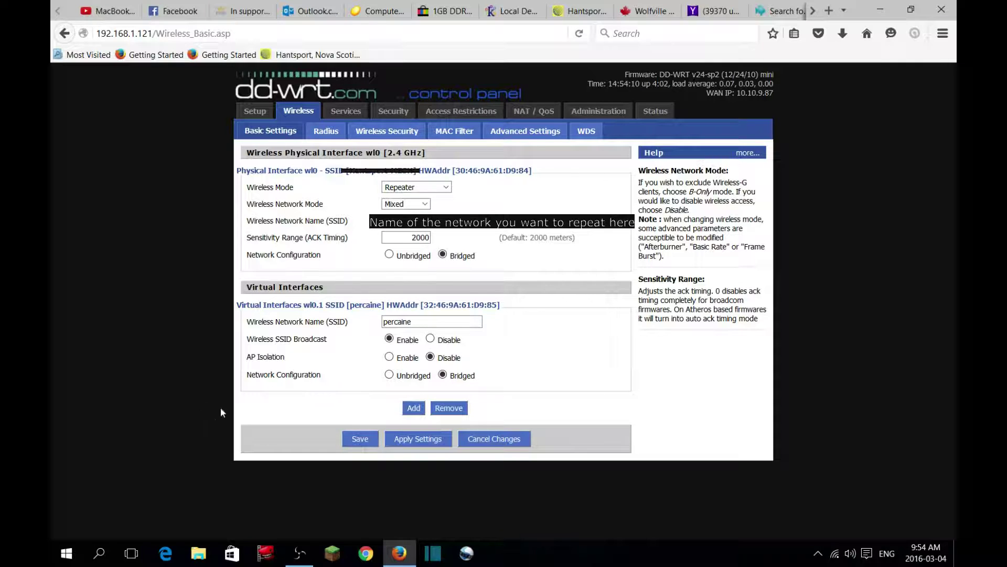
{"action": "left_click", "coordinate": [418, 442]}
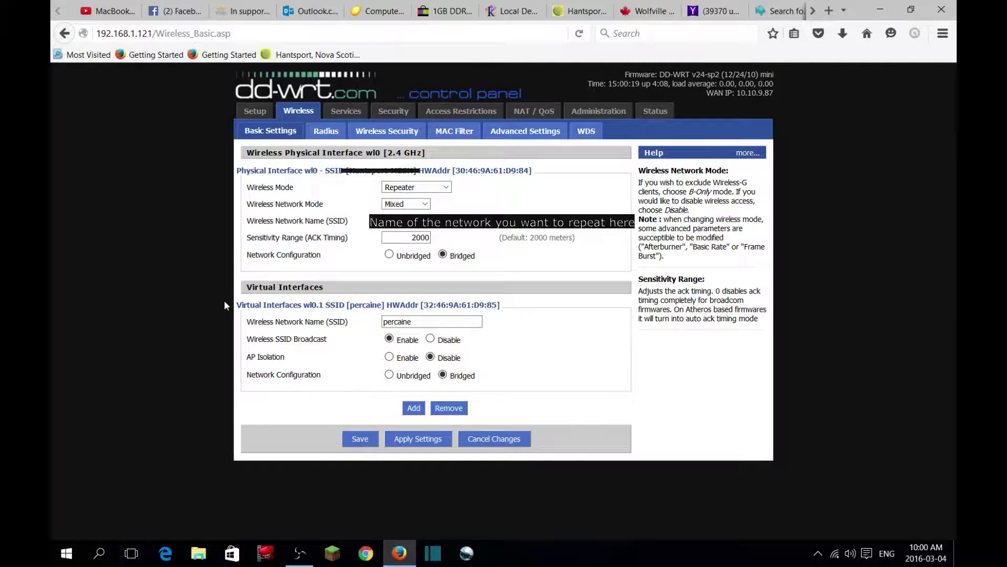
Enter the command nvram set wl_ssid="" in the router's administration command shell.
{"action": "left_click", "coordinate": [599, 112]}
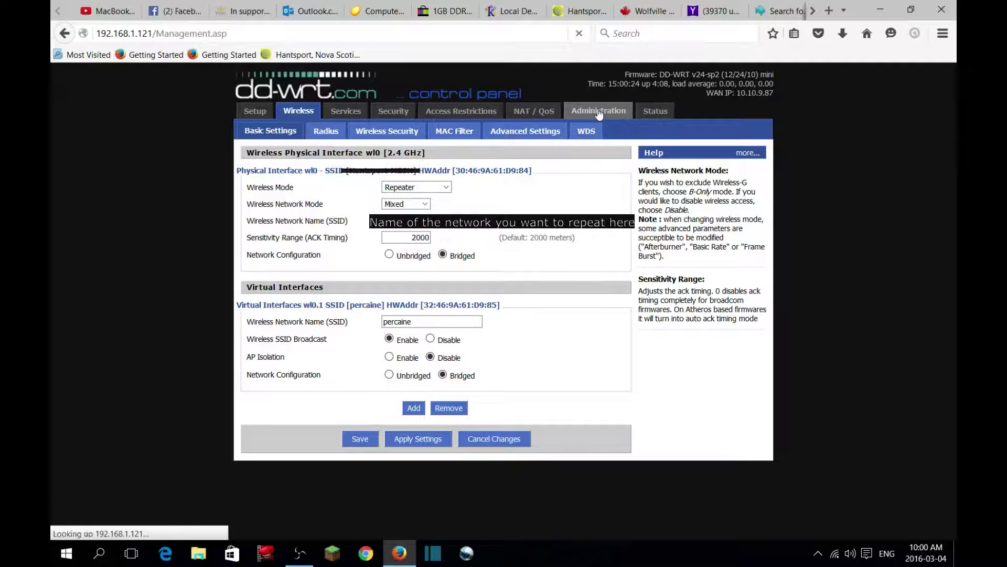
{"action": "left_click", "coordinate": [383, 132]}
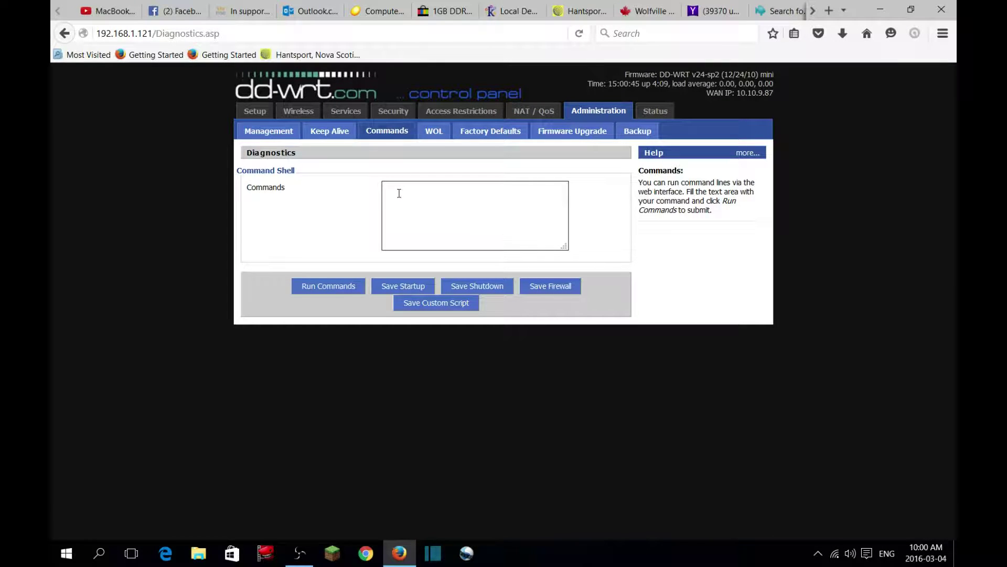
{"action": "type", "text": "nvram set"}
{"action": "type", "text": "wl"}
{"action": "type", "text": " ssid=\"\""}
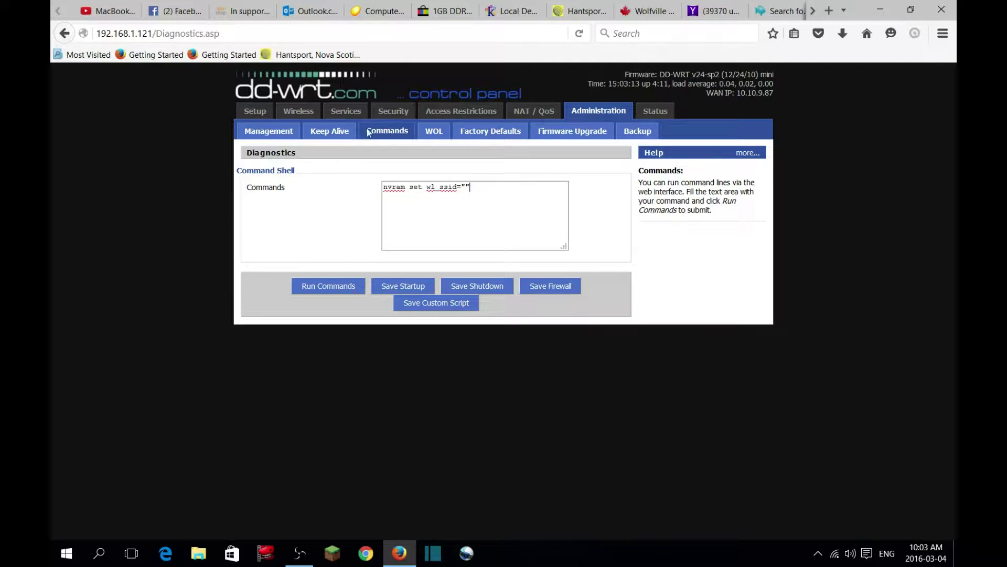
Open the wireless security settings and review the security modes offered for the virtual interface.
{"action": "left_click", "coordinate": [299, 111]}
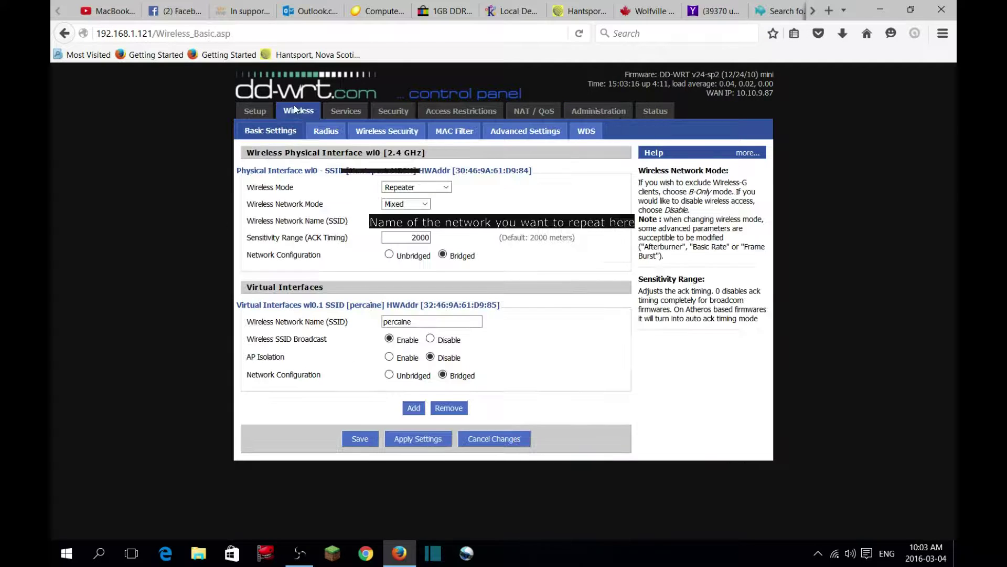
{"action": "left_click", "coordinate": [382, 129]}
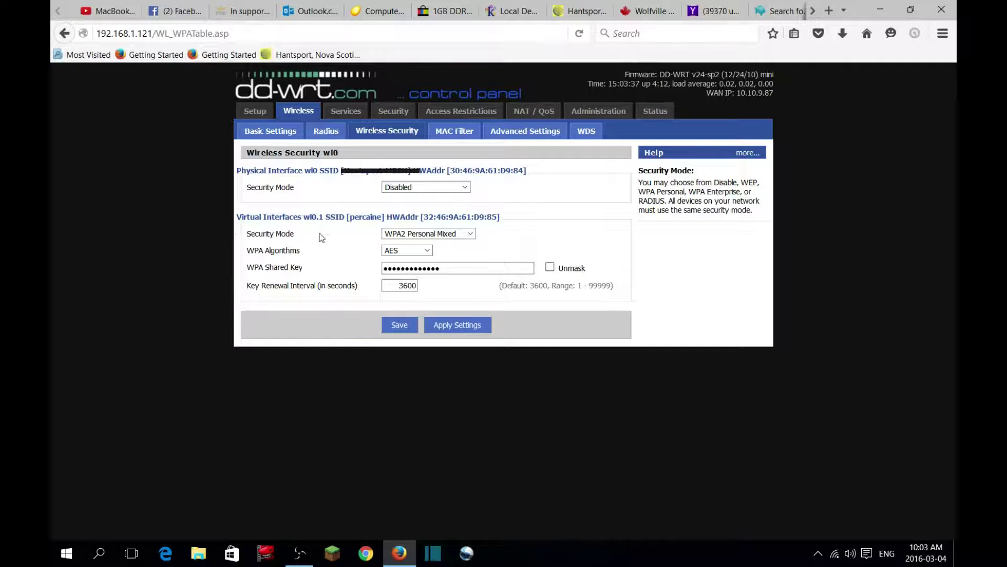
{"action": "left_click", "coordinate": [470, 234]}
{"action": "left_click", "coordinate": [470, 234]}
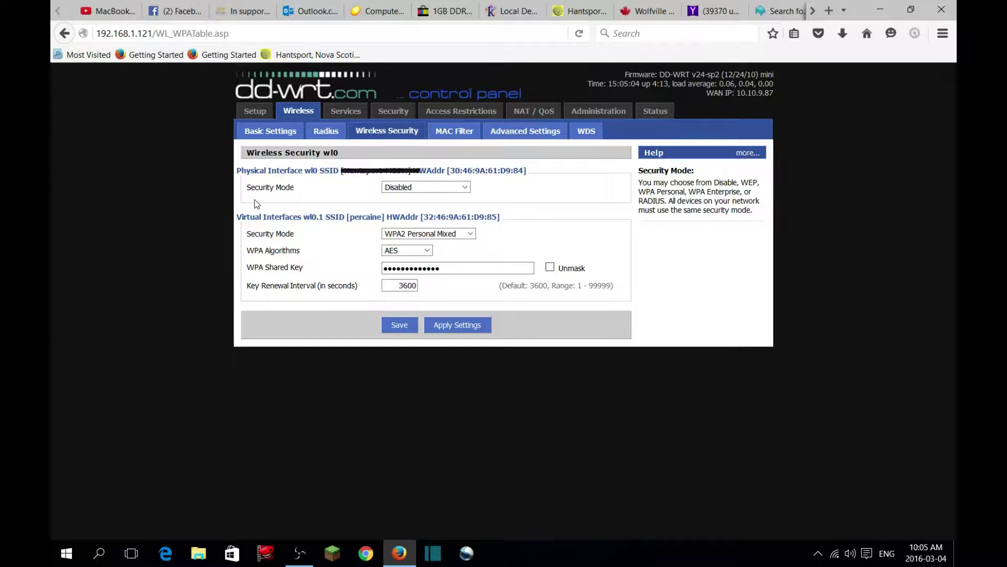
Check the physical interface's security mode options, keep it at Disabled, and save the wireless security settings.
{"action": "left_click", "coordinate": [466, 188]}
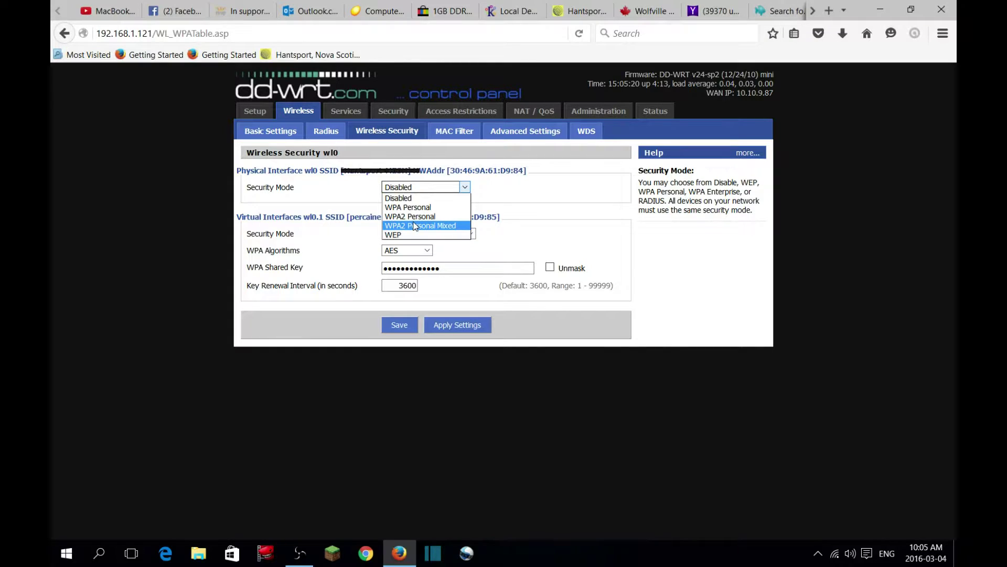
{"action": "left_click", "coordinate": [512, 200]}
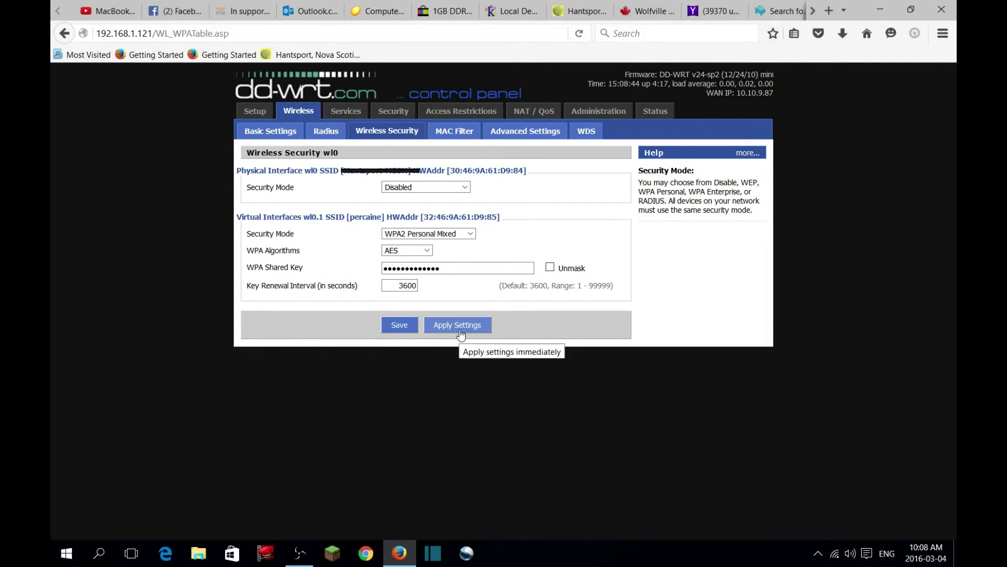
{"action": "left_click", "coordinate": [398, 322]}
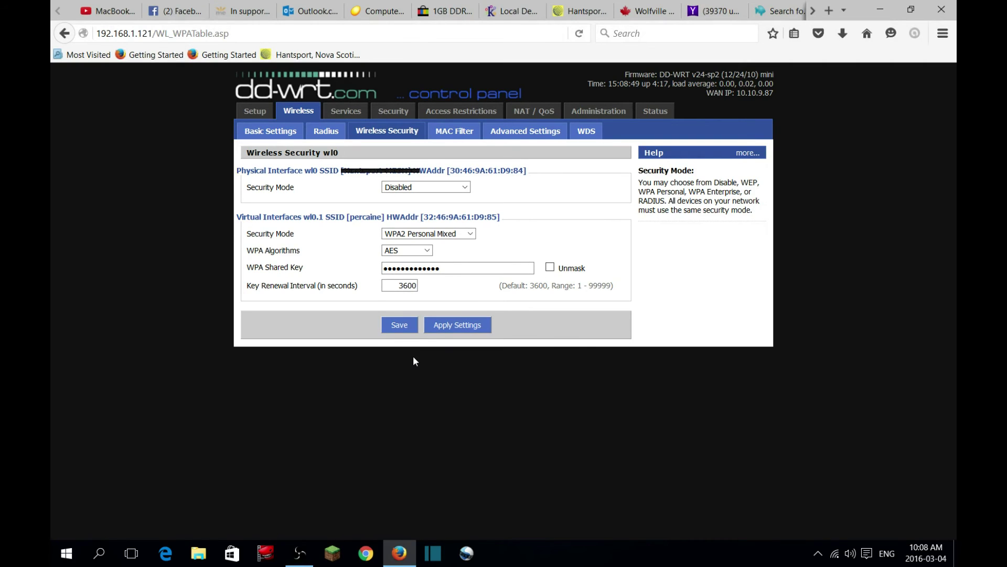